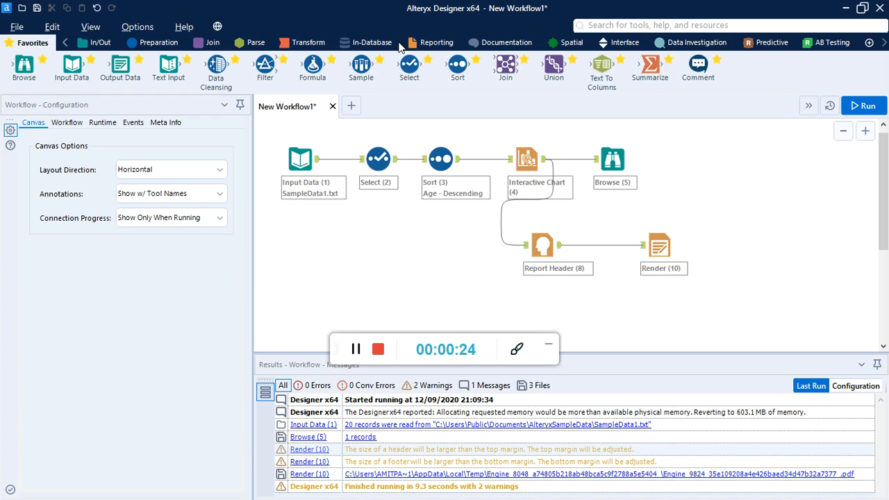
# Add a Report Footer tool below the Report Header and connect the Report Header's output to its input
pyautogui.click(438, 44)
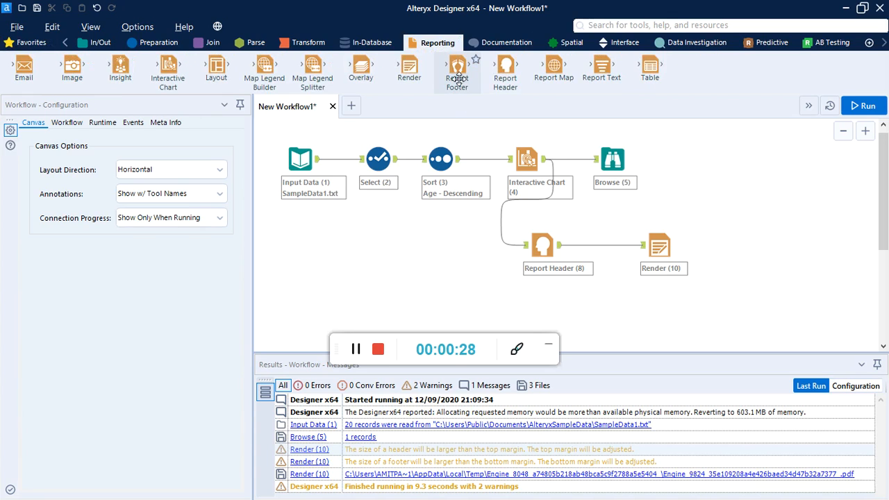
pyautogui.moveTo(459, 70); pyautogui.dragTo(557, 302)
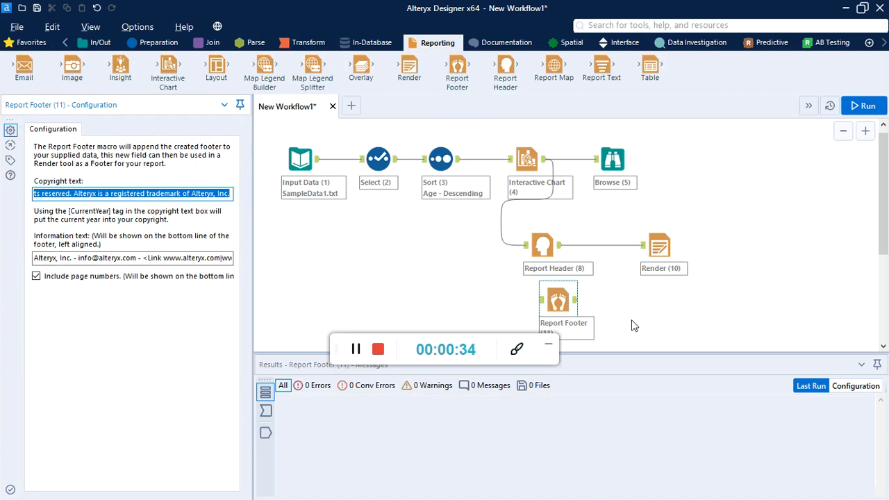
pyautogui.click(547, 345)
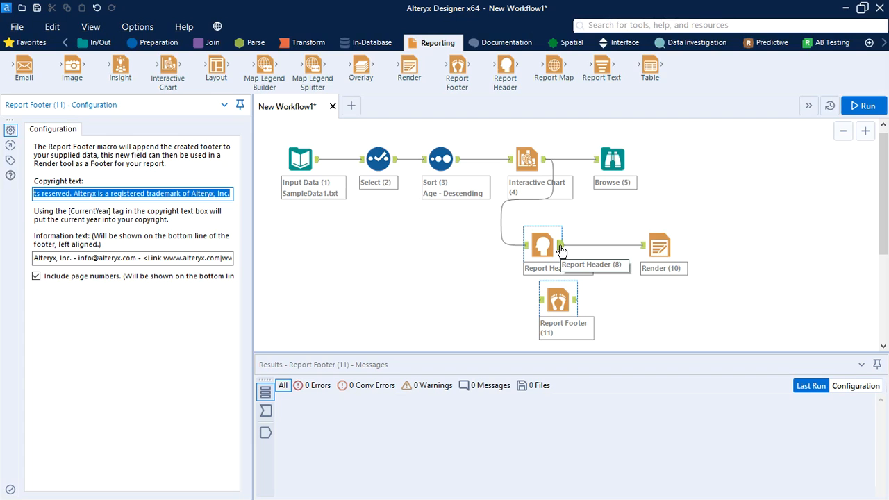
pyautogui.moveTo(560, 246); pyautogui.dragTo(540, 304)
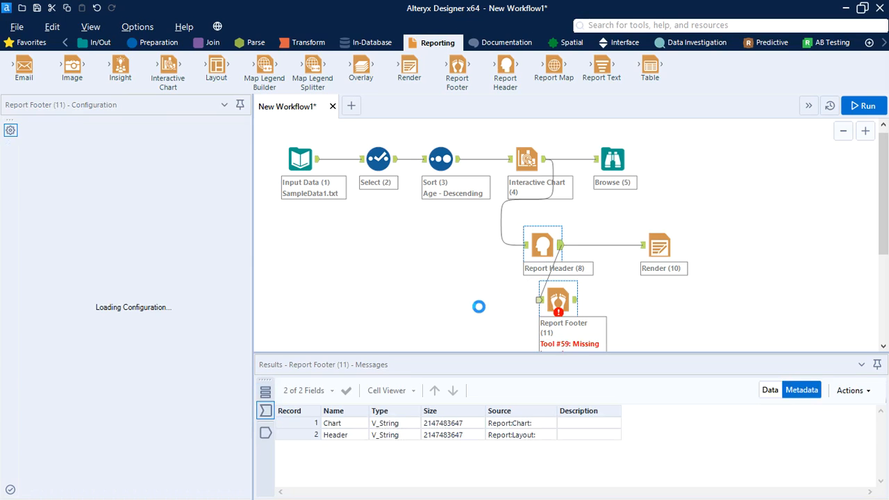
# Remove the connection between Report Header and Render, and connect the Report Footer's output to Render instead
pyautogui.click(614, 251)
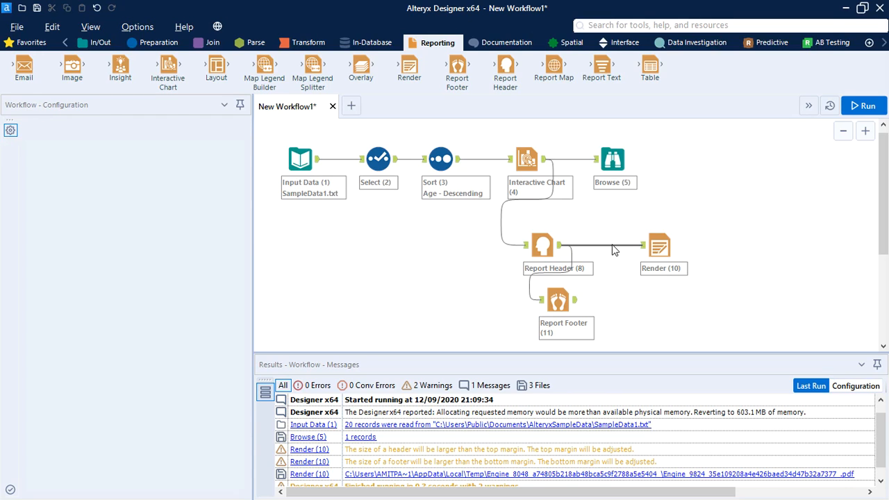
pyautogui.moveTo(575, 301); pyautogui.dragTo(575, 302)
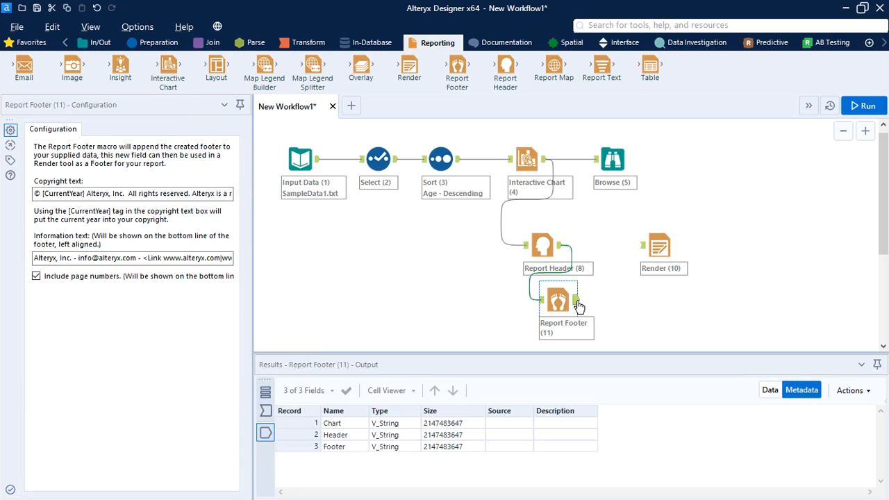
pyautogui.moveTo(578, 305); pyautogui.dragTo(640, 252)
pyautogui.hotkey('ctrl', 'r')
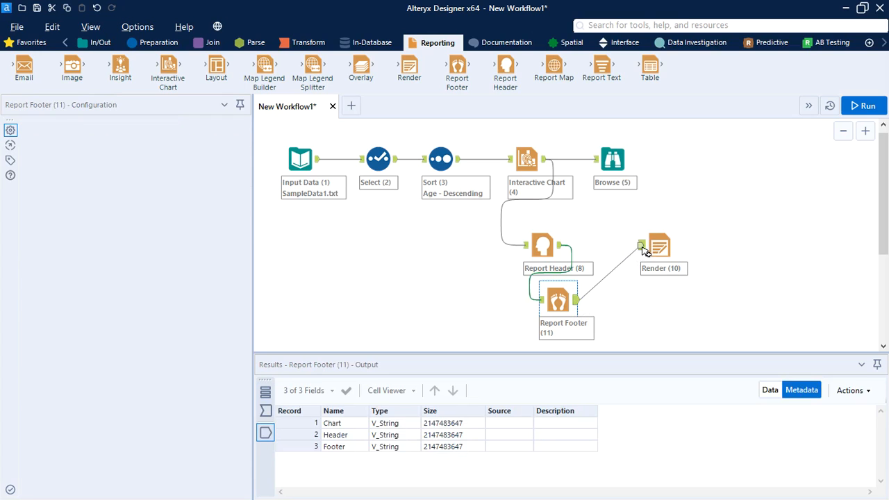
pyautogui.click(641, 246)
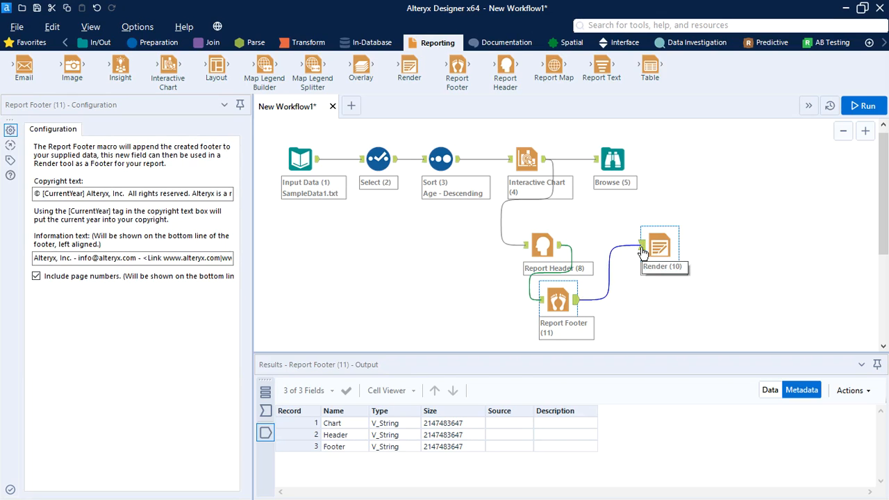
pyautogui.click(546, 244)
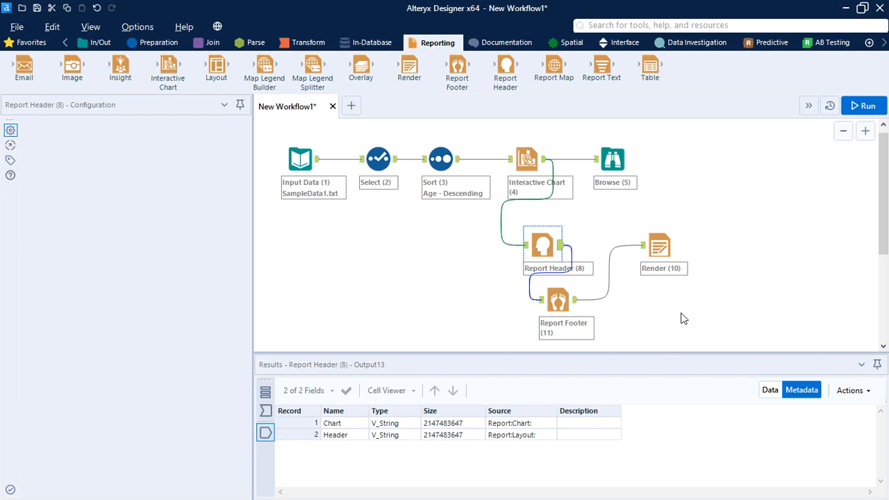
pyautogui.click(558, 303)
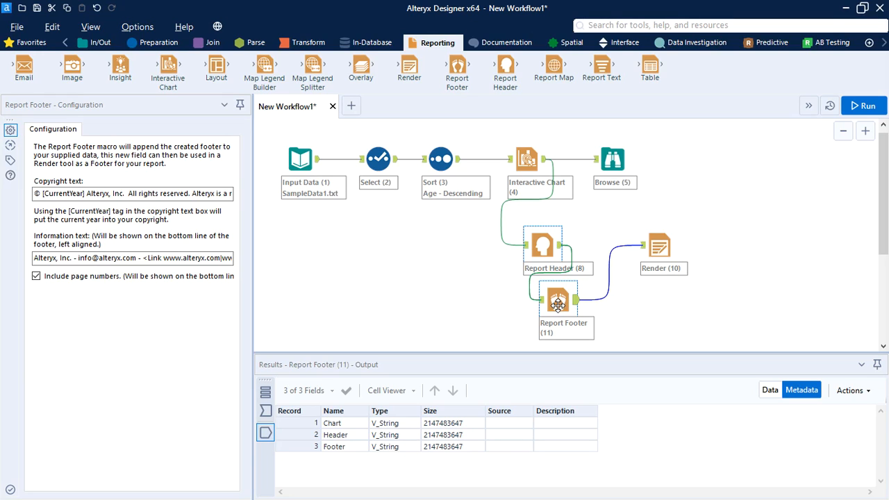
pyautogui.rightClick(488, 298)
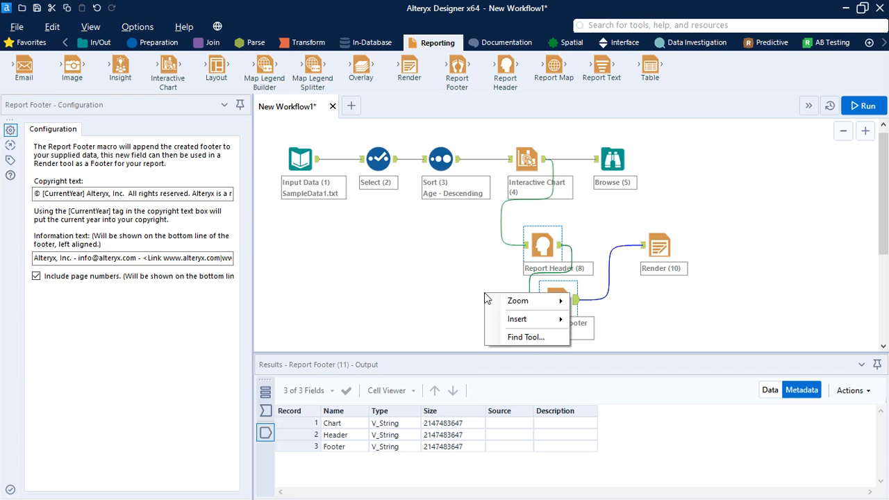
pyautogui.click(440, 283)
pyautogui.hotkey('ctrl', 'r')
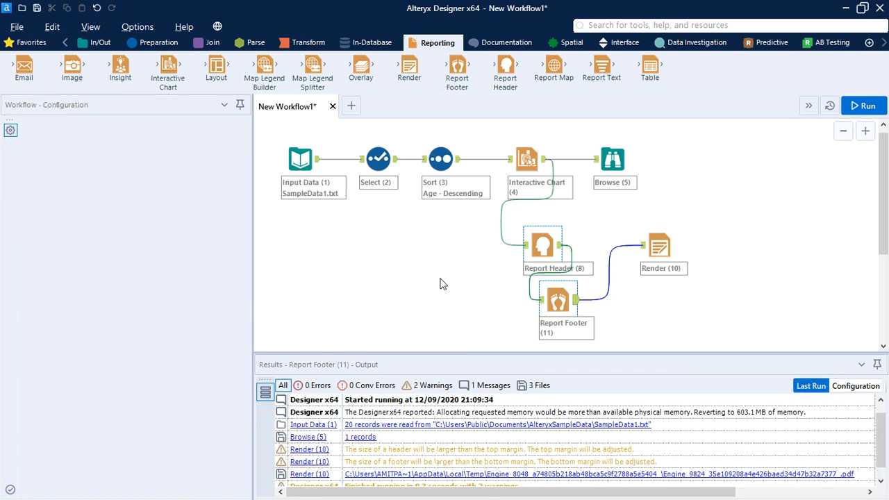
pyautogui.click(588, 236)
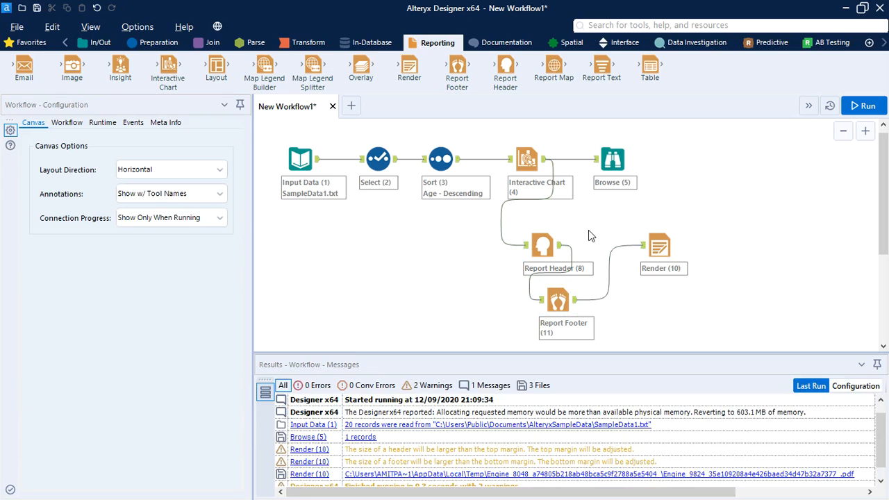
# Align the Report Header and Report Footer tools horizontally on the canvas
pyautogui.click(543, 240)
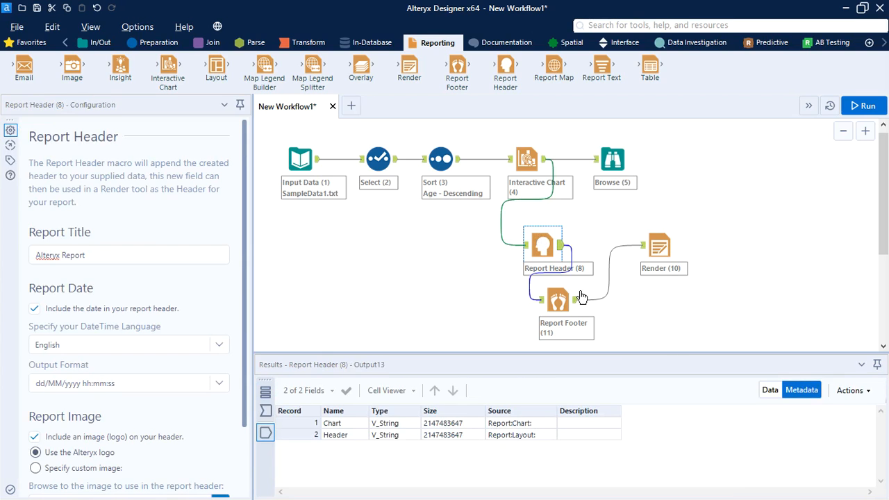
pyautogui.click(559, 299)
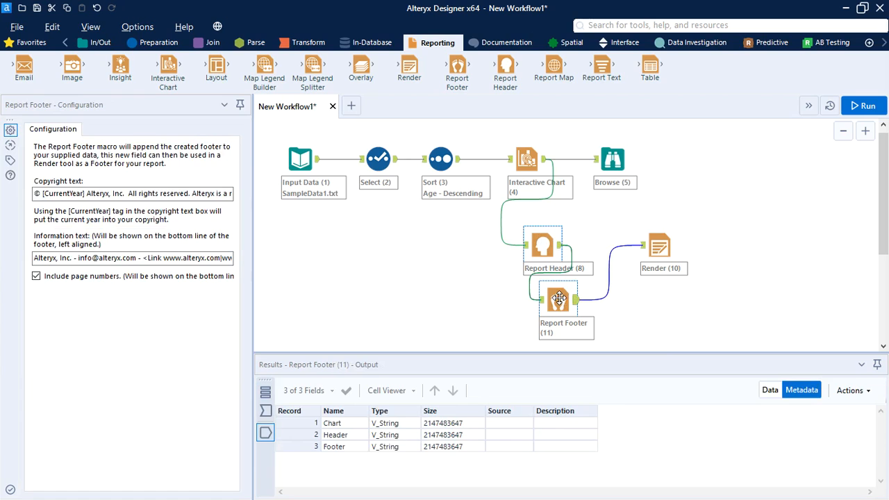
pyautogui.rightClick(559, 299)
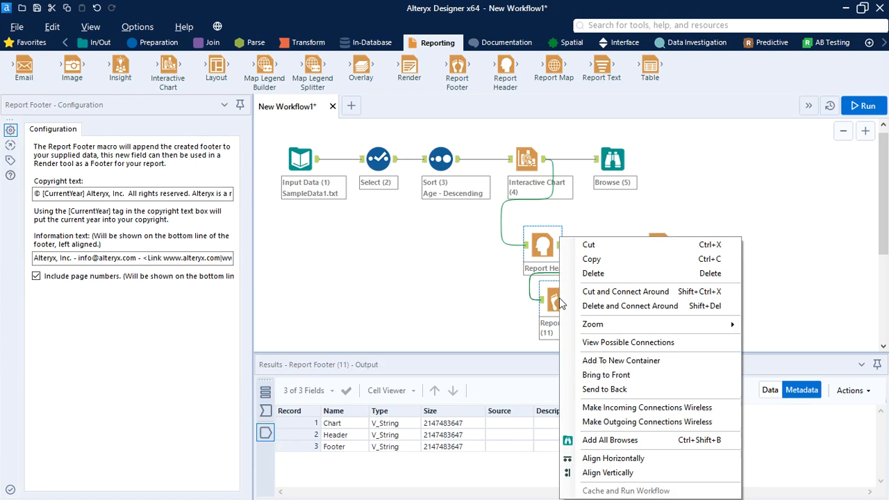
pyautogui.click(633, 460)
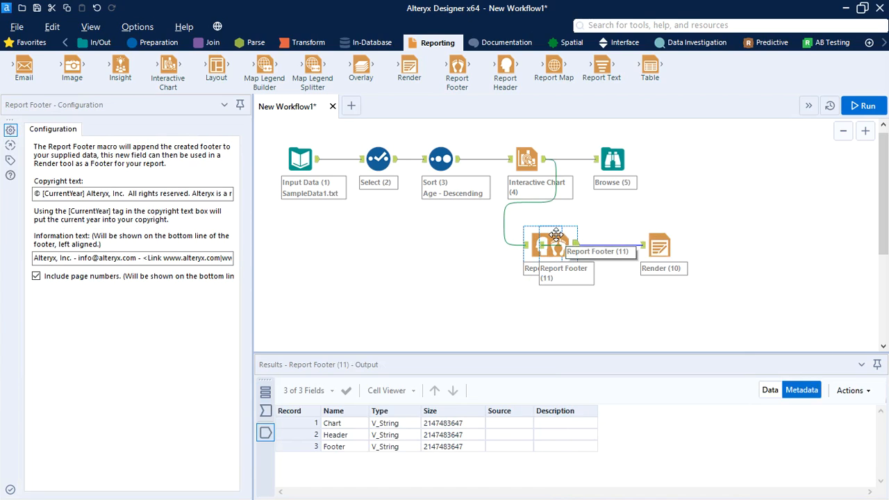
# Move the overlapping Report Header and Report Footer tools together a little closer to the Render tool
pyautogui.moveTo(556, 235)
pyautogui.mouseDown()
pyautogui.moveTo(587, 235)
pyautogui.moveTo(572, 235)
pyautogui.mouseUp()
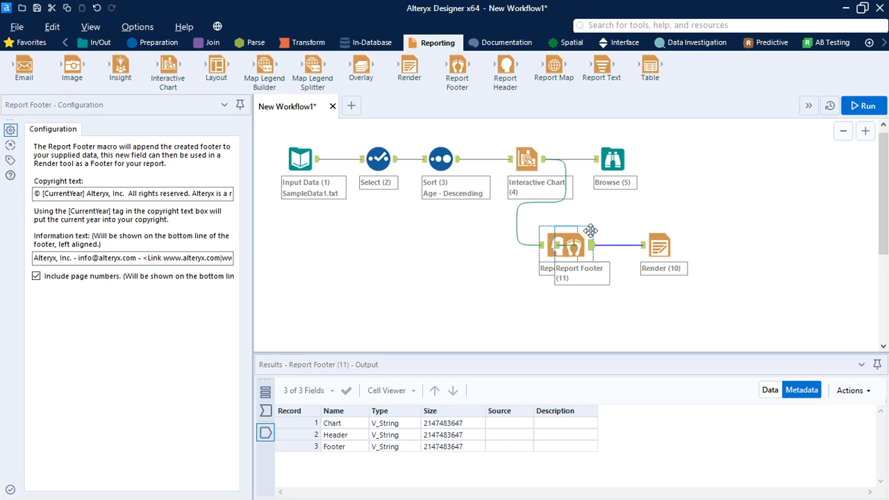
pyautogui.moveTo(590, 231); pyautogui.dragTo(596, 233)
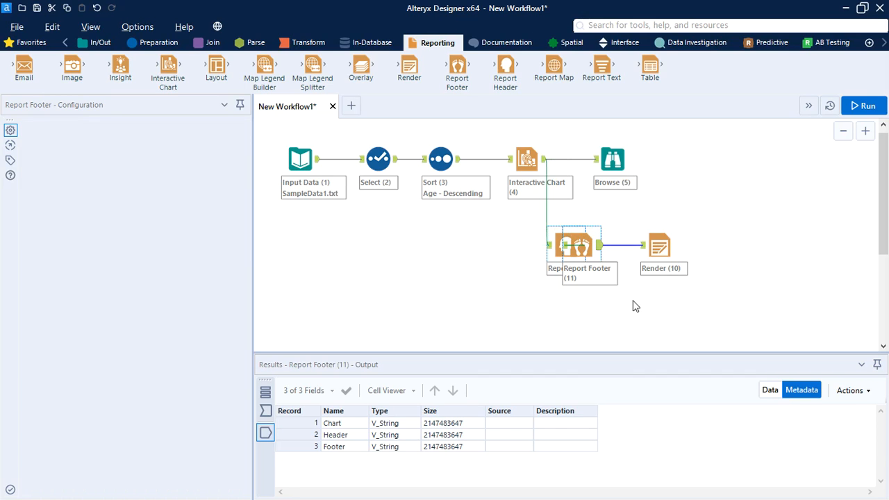
pyautogui.hotkey('ctrl', 'r')
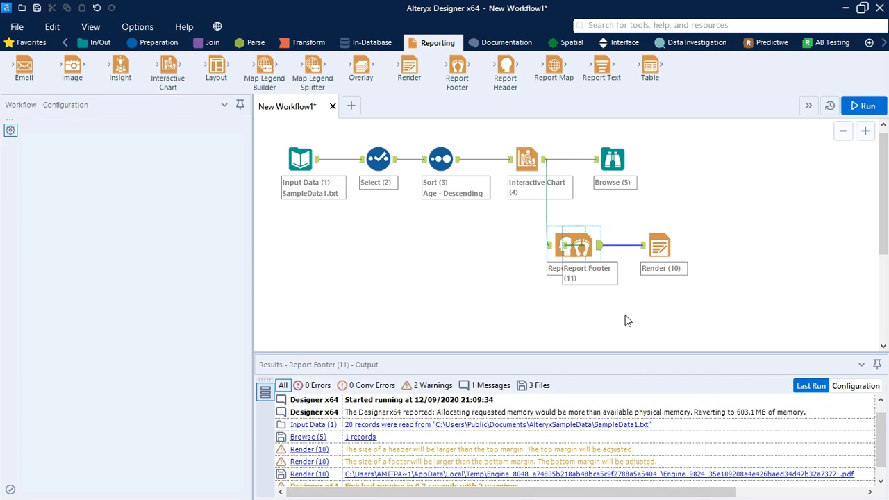
pyautogui.click(627, 320)
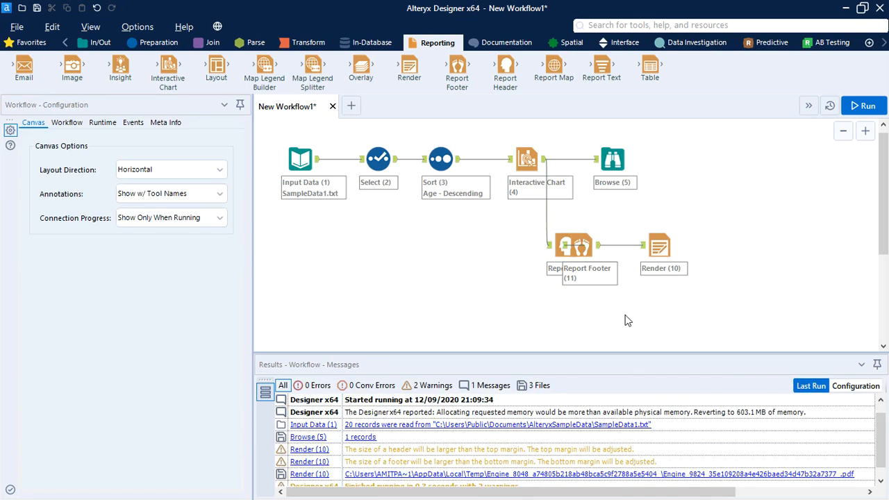
# Space out the lower row by moving Render farther from Report Header and placing Report Footer between them without overlapping labels
pyautogui.click(590, 252)
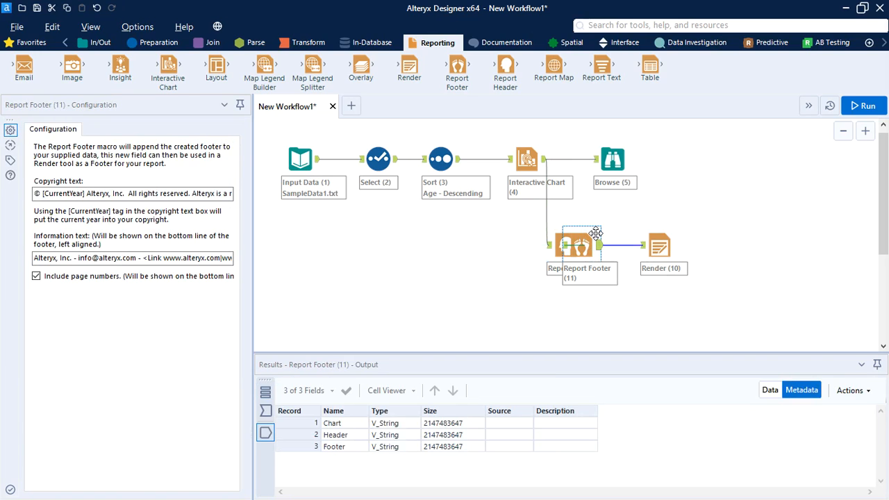
pyautogui.moveTo(596, 232); pyautogui.dragTo(624, 232)
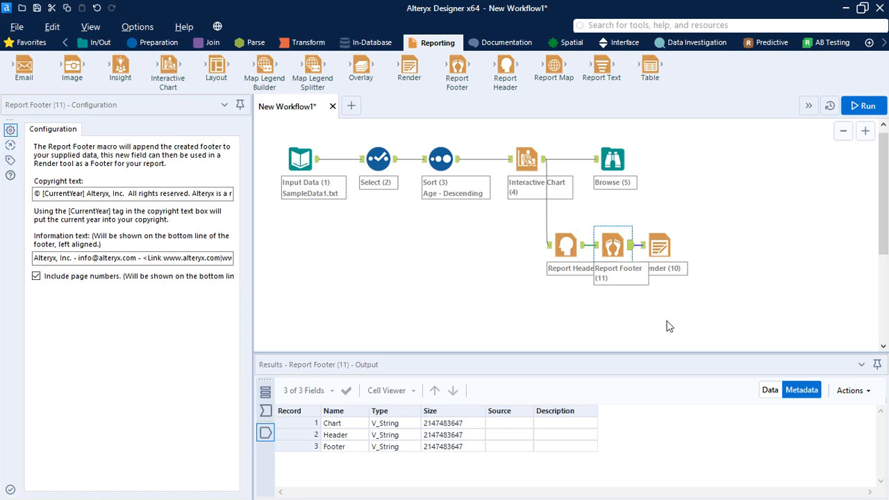
pyautogui.hotkey('ctrl', 'r')
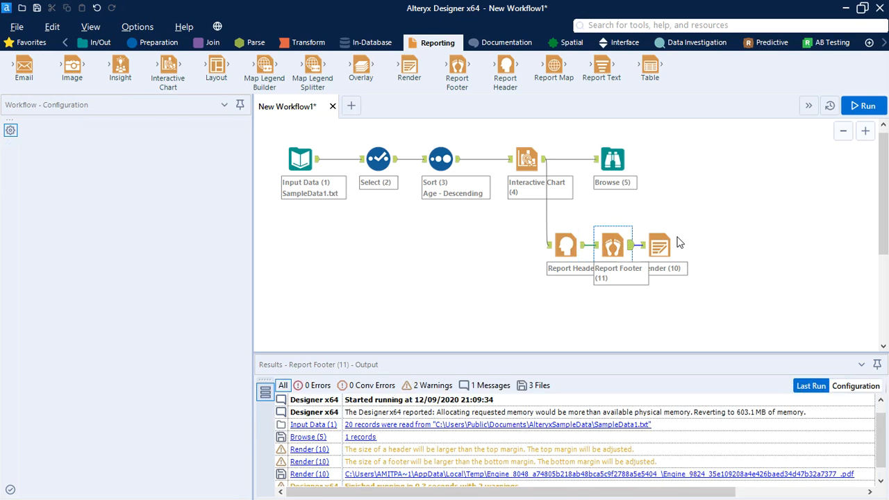
pyautogui.click(671, 239)
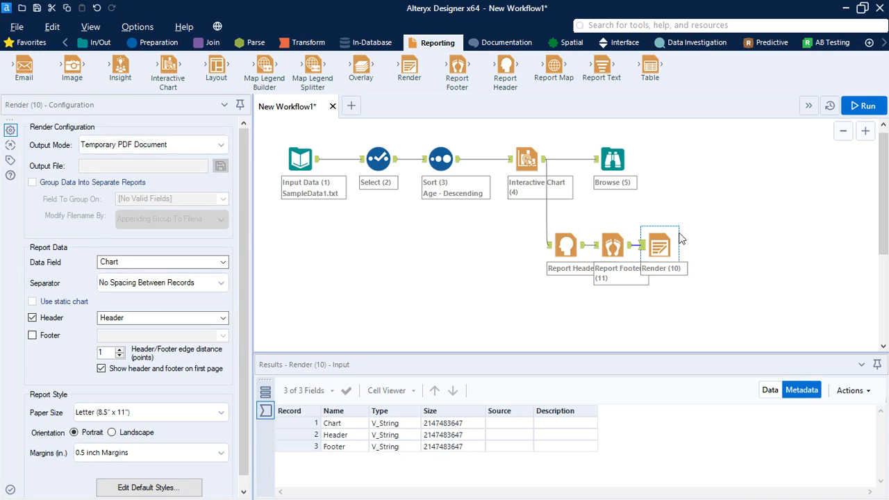
pyautogui.moveTo(676, 232); pyautogui.dragTo(724, 233)
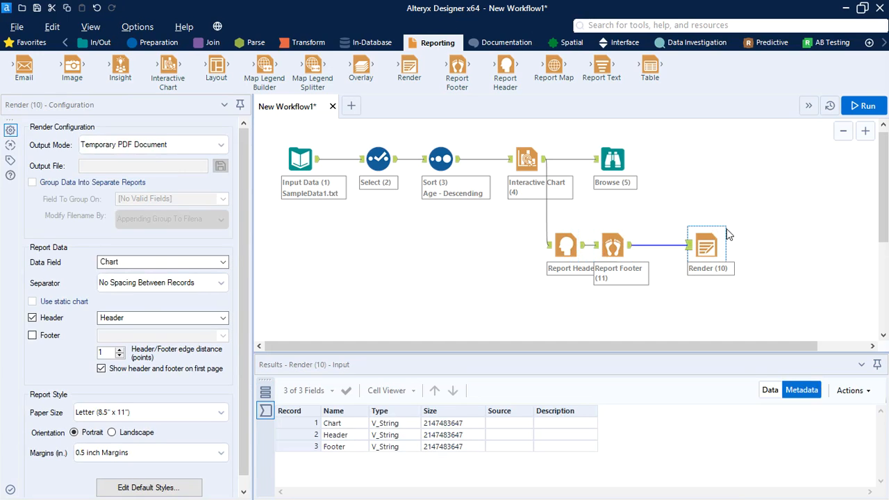
pyautogui.moveTo(618, 232); pyautogui.dragTo(652, 234)
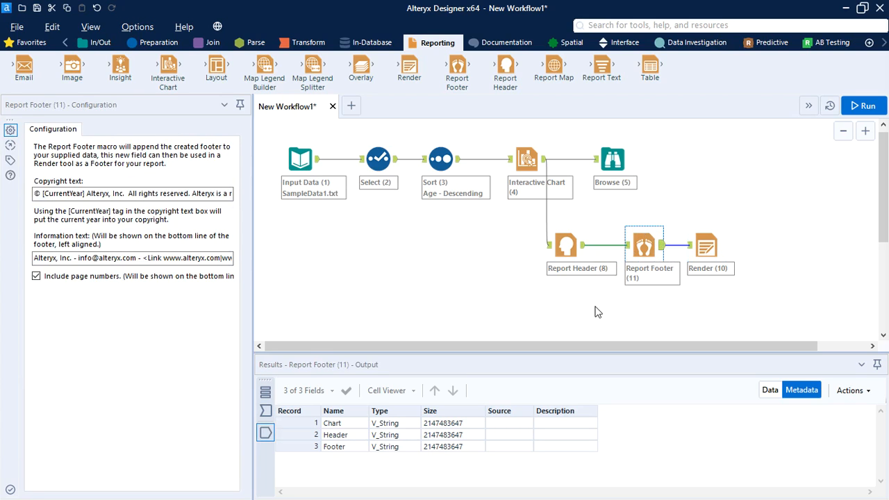
pyautogui.hotkey('ctrl', 'r')
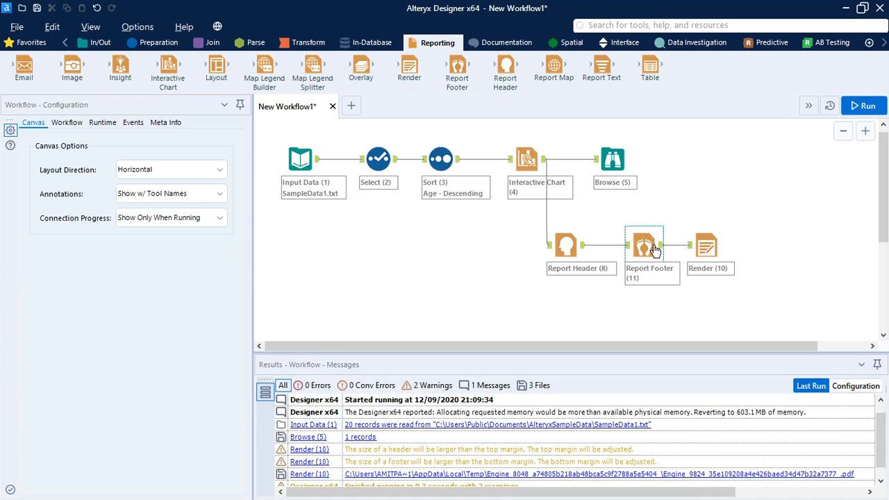
pyautogui.click(655, 250)
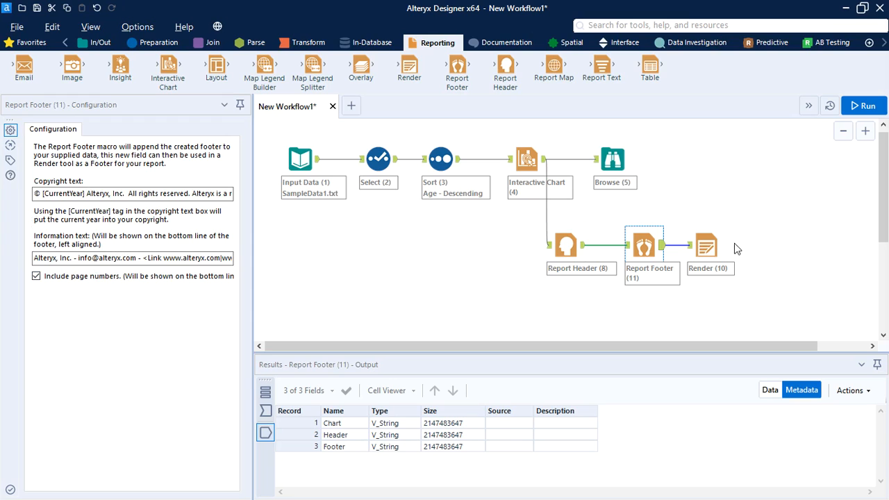
# Enable the footer in the Render tool with Footer as its field, and run the workflow
pyautogui.click(707, 248)
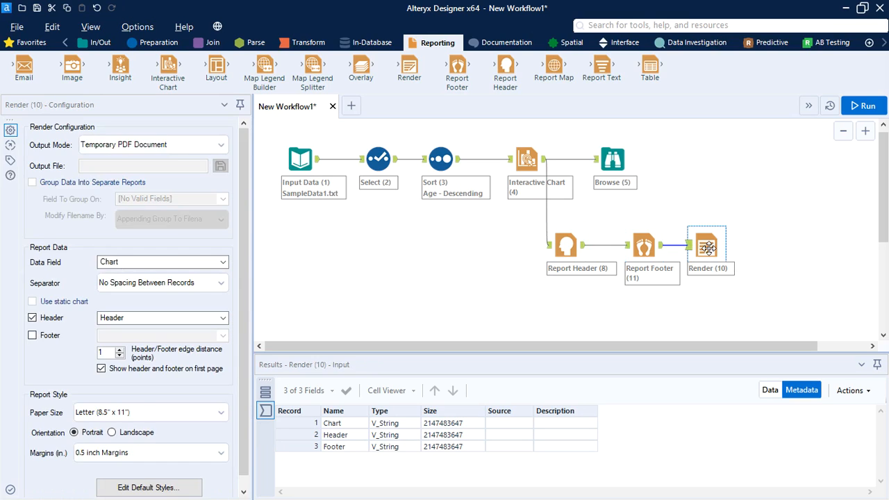
pyautogui.click(33, 335)
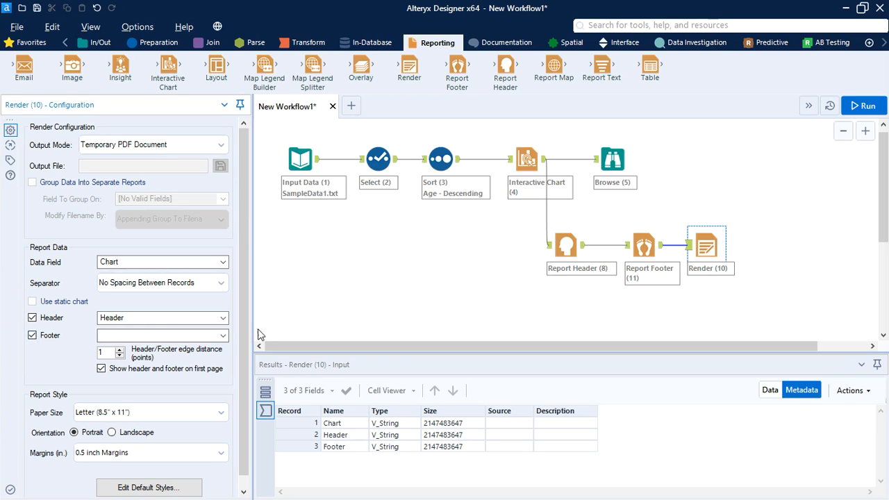
pyautogui.click(224, 336)
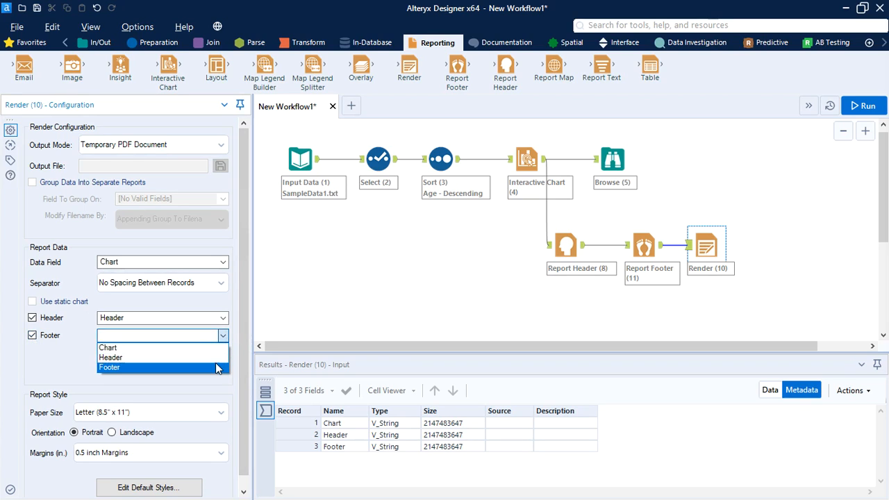
pyautogui.click(218, 368)
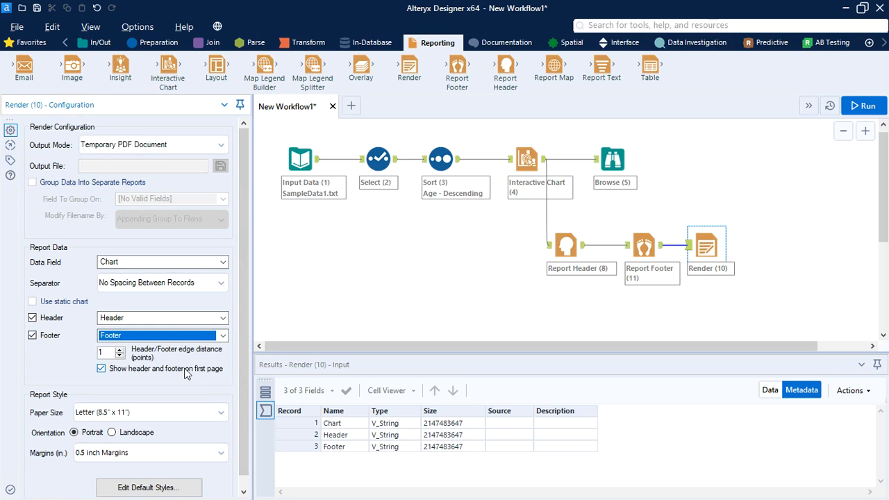
pyautogui.click(801, 243)
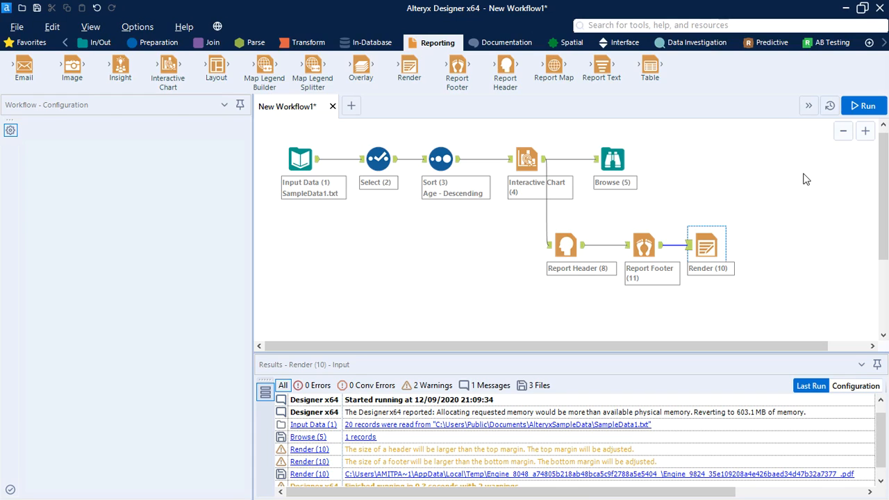
pyautogui.click(873, 108)
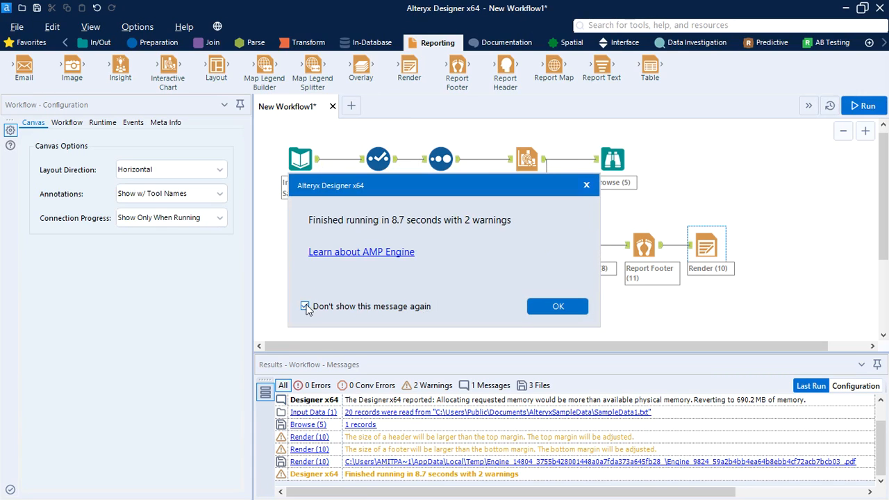
# Dismiss the run-finished message and open the temporary PDF generated by the Render tool
pyautogui.click(562, 307)
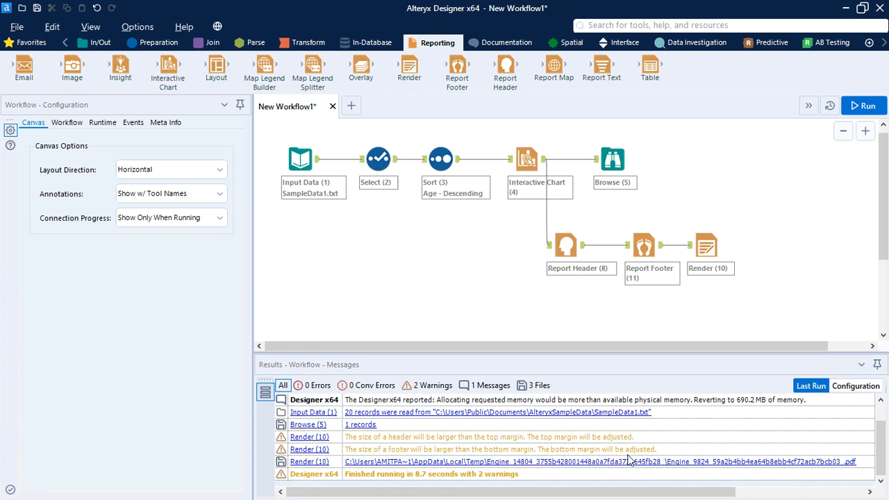
pyautogui.click(609, 463)
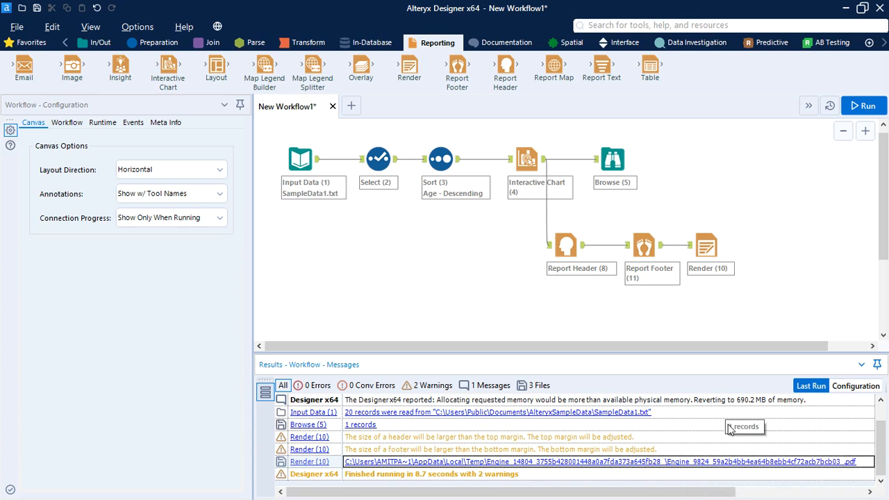
pyautogui.click(691, 462)
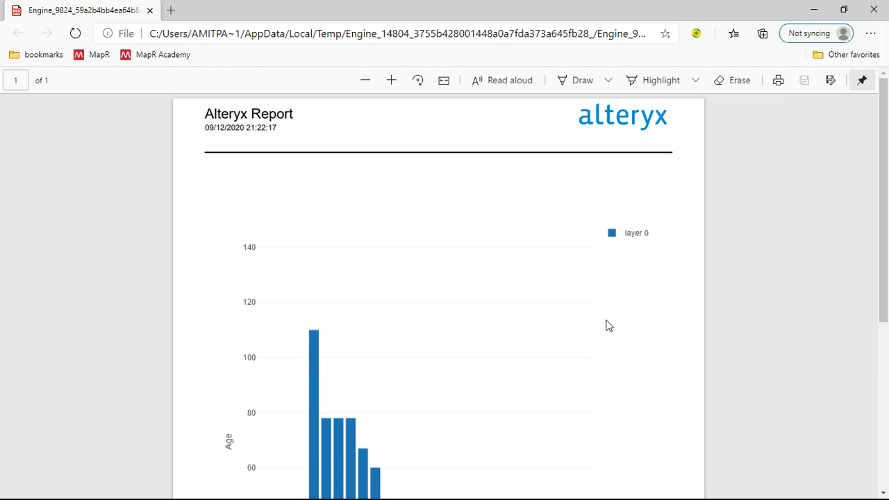
# Examine the header, age chart and footer of the portrait report PDF, and close it
pyautogui.scroll(-3, 611, 373)
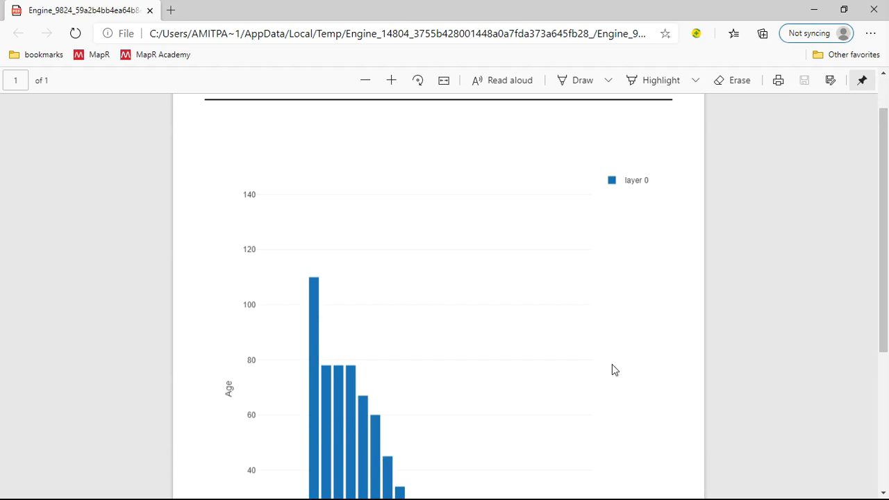
pyautogui.scroll(-3, 628, 298)
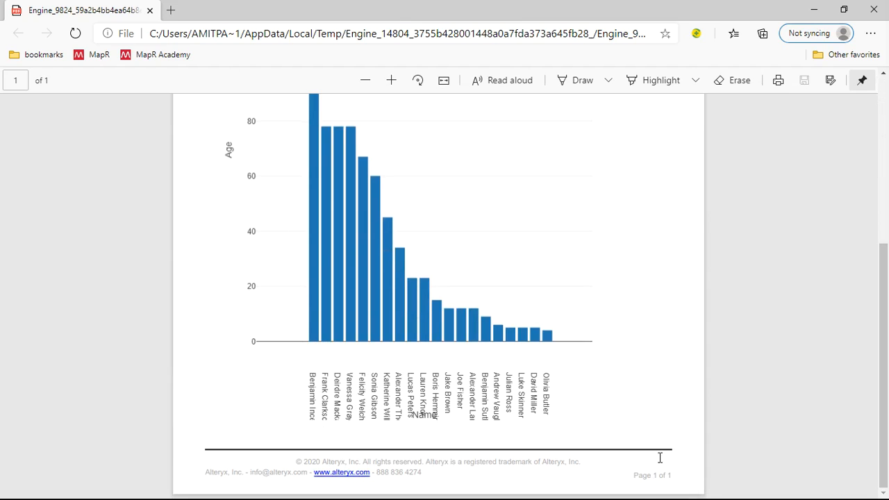
pyautogui.scroll(5, 642, 221)
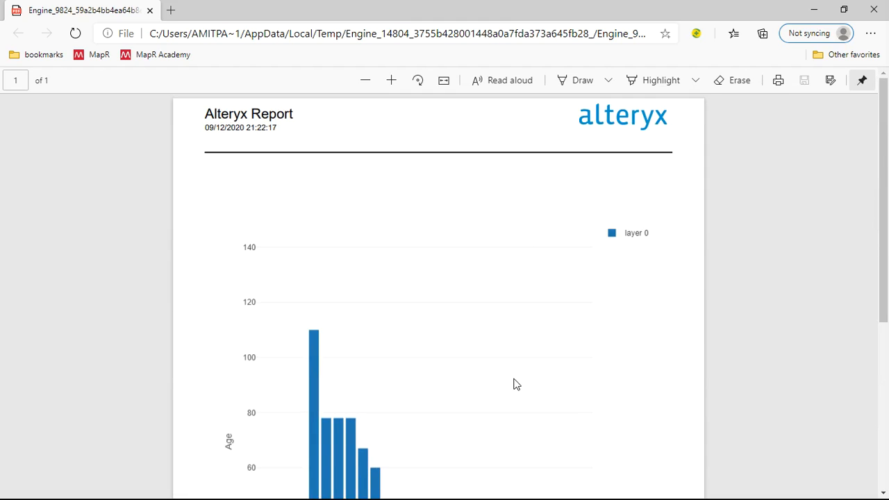
pyautogui.scroll(-3, 518, 312)
pyautogui.scroll(-2, 522, 252)
pyautogui.scroll(5, 520, 245)
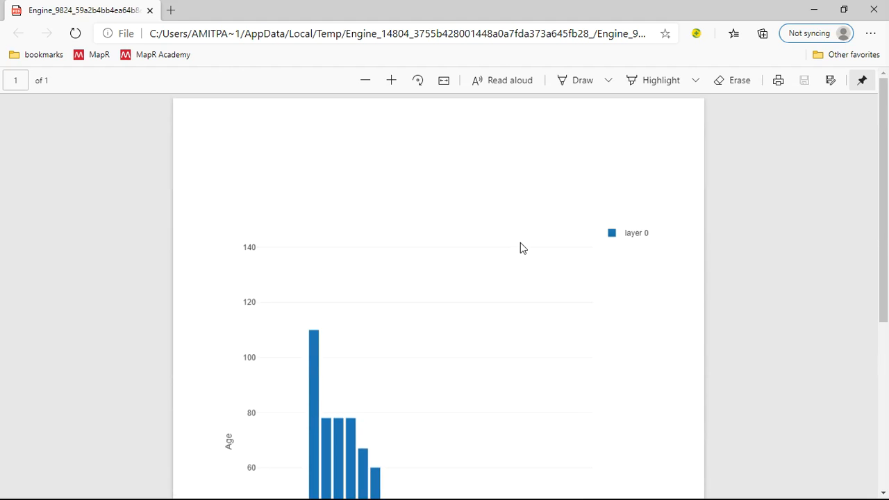
pyautogui.scroll(-5, 528, 347)
pyautogui.scroll(2, 533, 320)
pyautogui.scroll(3, 533, 318)
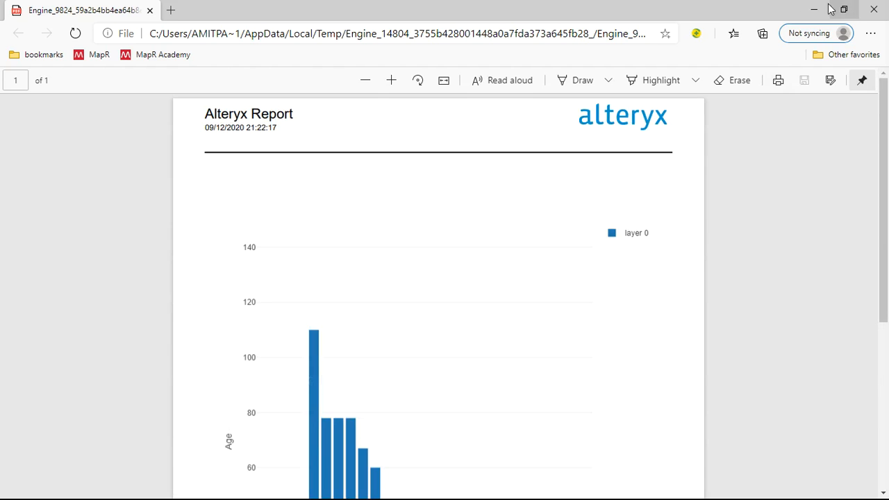
pyautogui.click(874, 12)
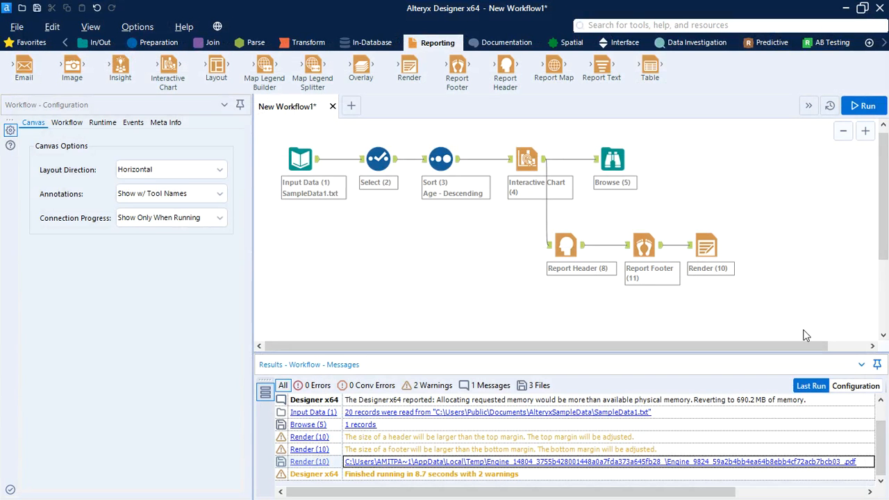
# Set the Render tool's page orientation to Landscape and run the workflow again
pyautogui.click(706, 246)
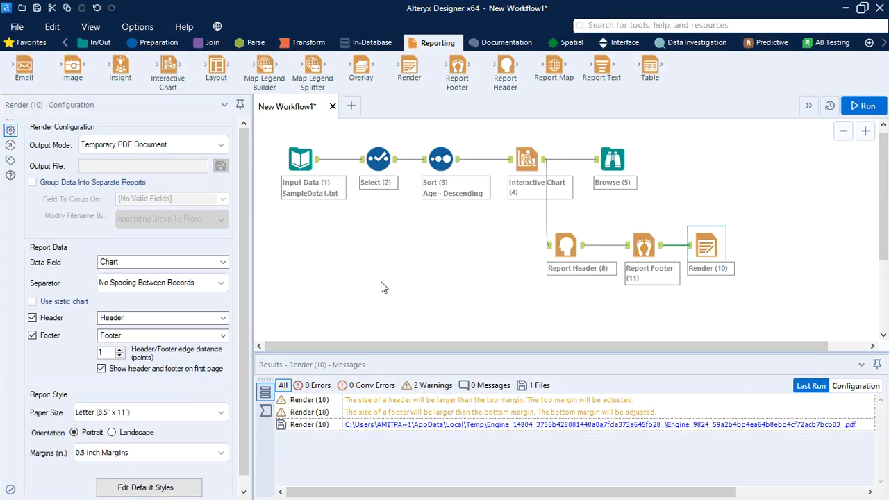
pyautogui.scroll(-1, 168, 411)
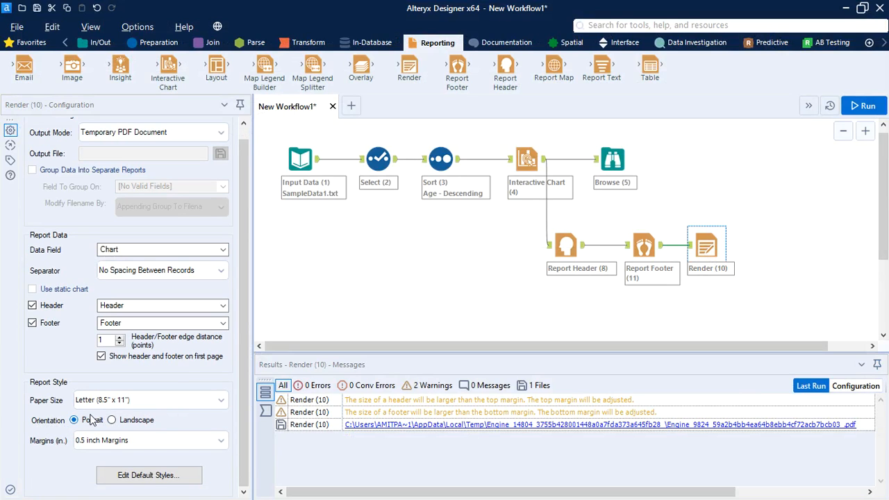
pyautogui.click(114, 421)
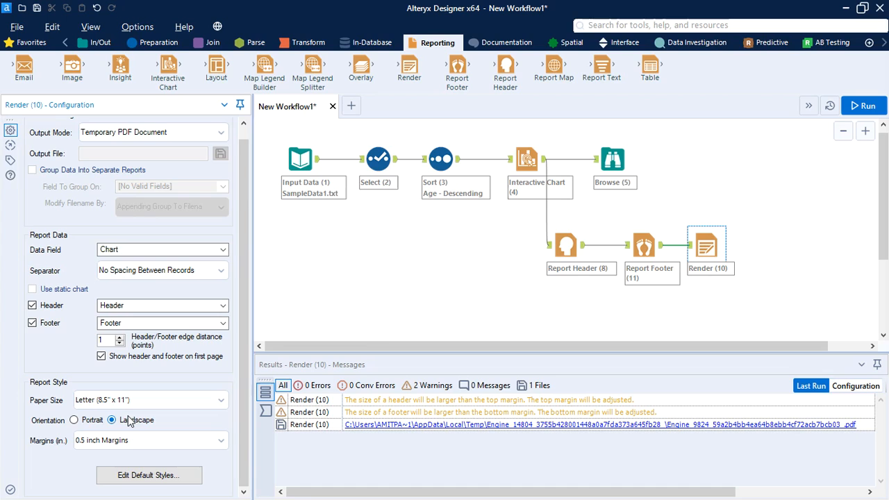
pyautogui.click(828, 198)
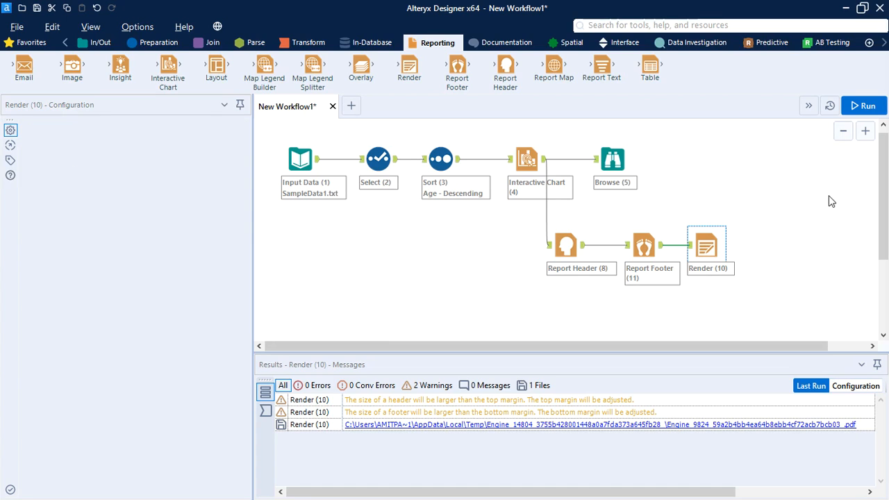
pyautogui.click(865, 106)
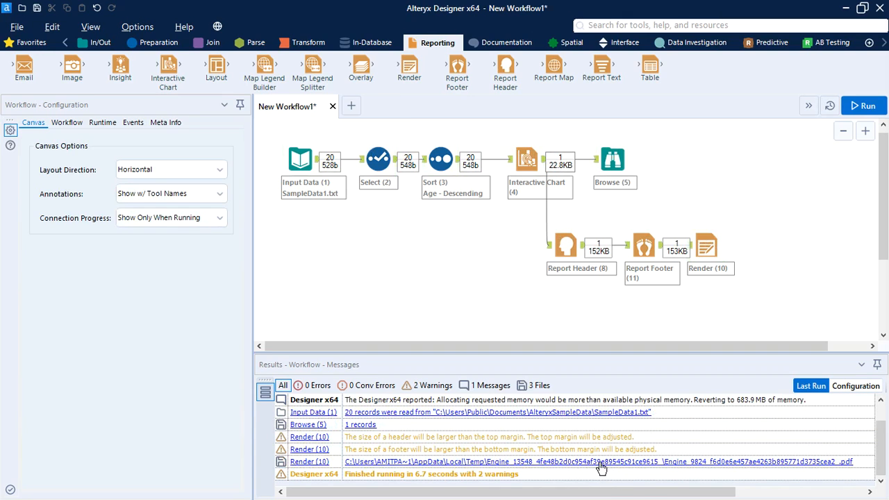
# Open the newly rendered landscape PDF and examine its header, chart placement and footer
pyautogui.click(602, 462)
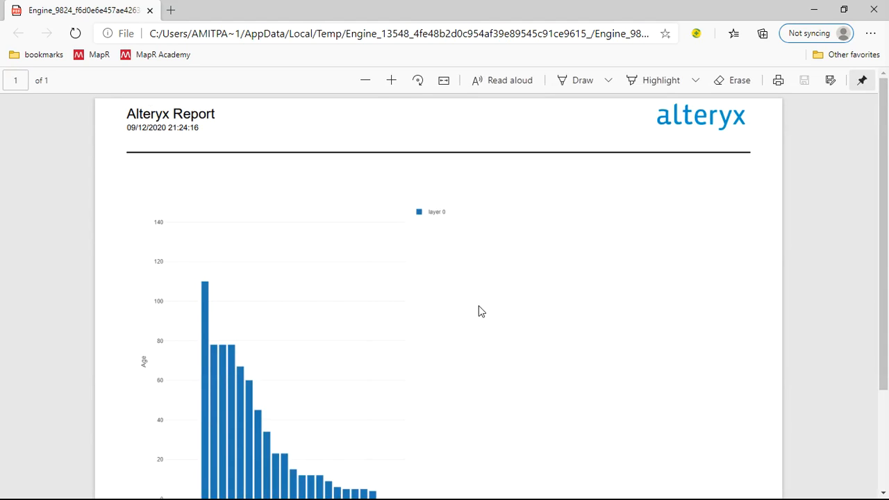
pyautogui.scroll(-3, 571, 295)
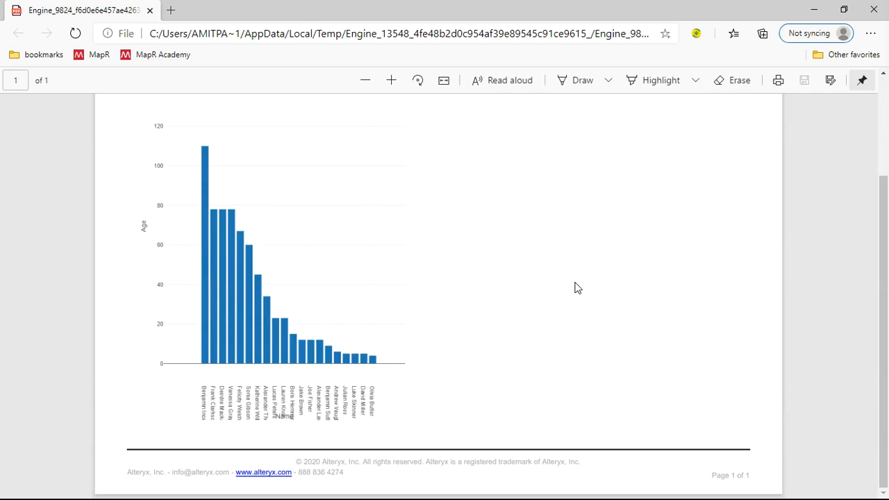
pyautogui.scroll(3, 537, 322)
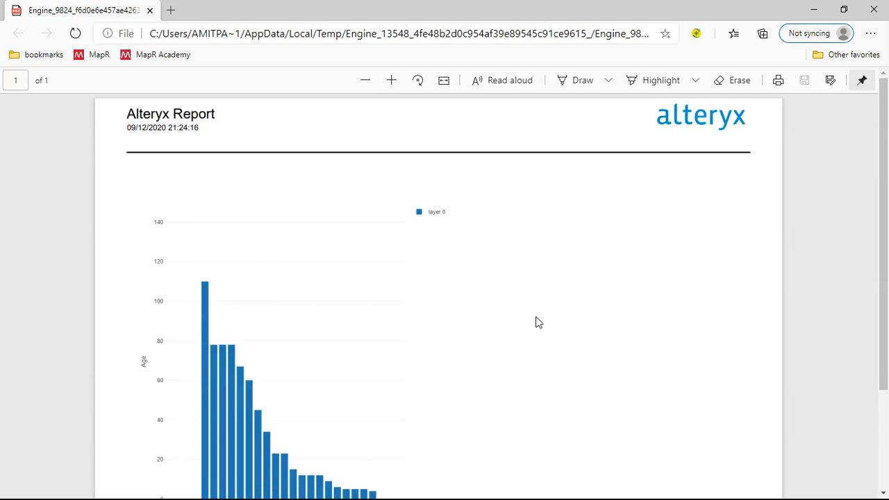
pyautogui.scroll(-3, 583, 376)
pyautogui.scroll(3, 583, 376)
pyautogui.scroll(-3, 628, 292)
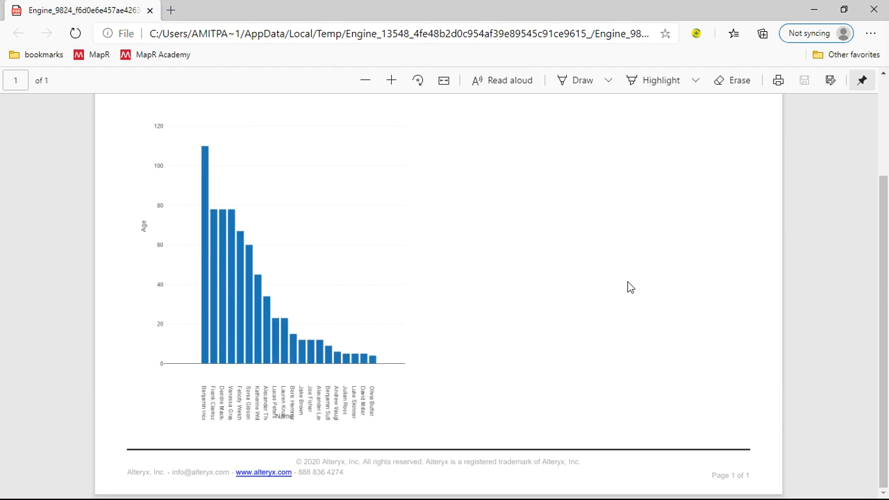
pyautogui.scroll(3, 621, 344)
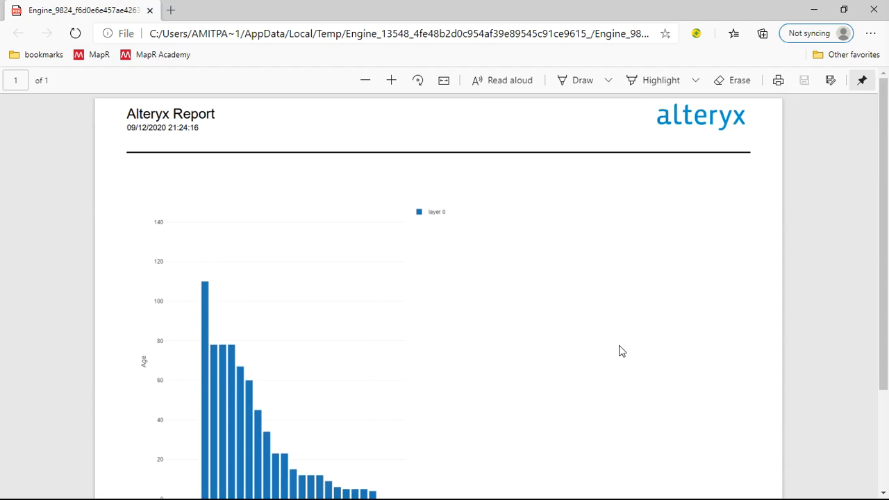